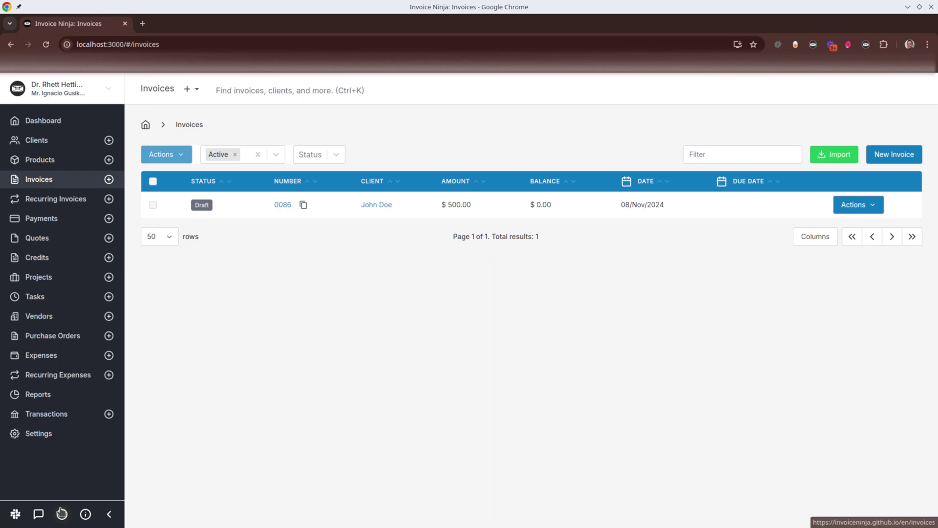
click(46, 435)
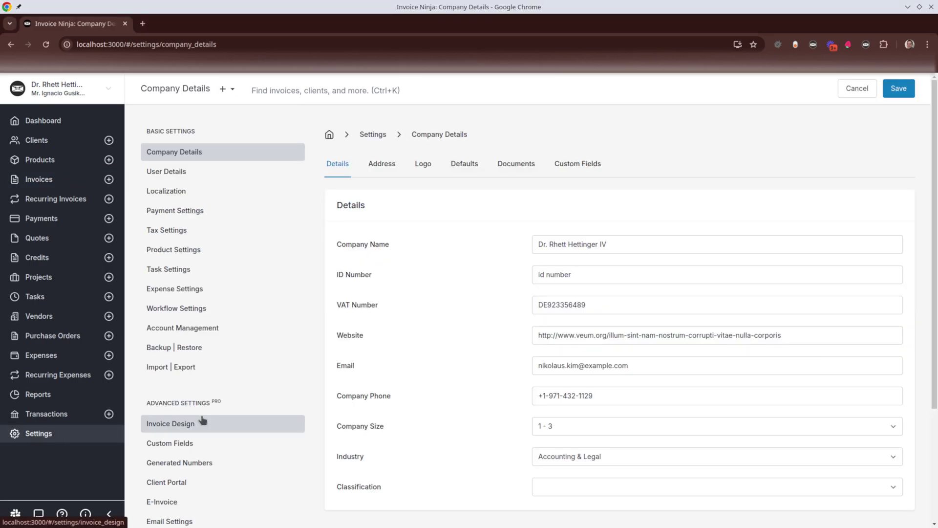
scroll(188, 407, down, 2)
click(206, 309)
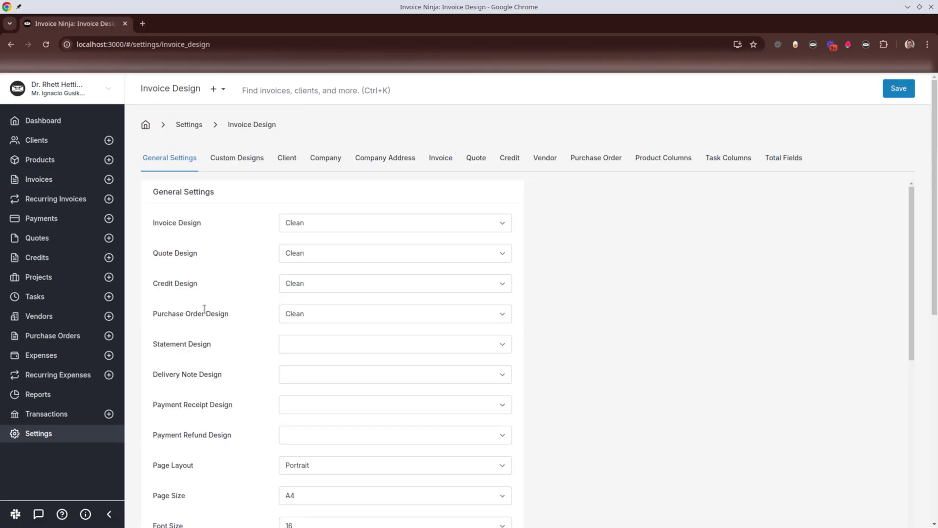
scroll(227, 361, down, 5)
drag(152, 427, 227, 448)
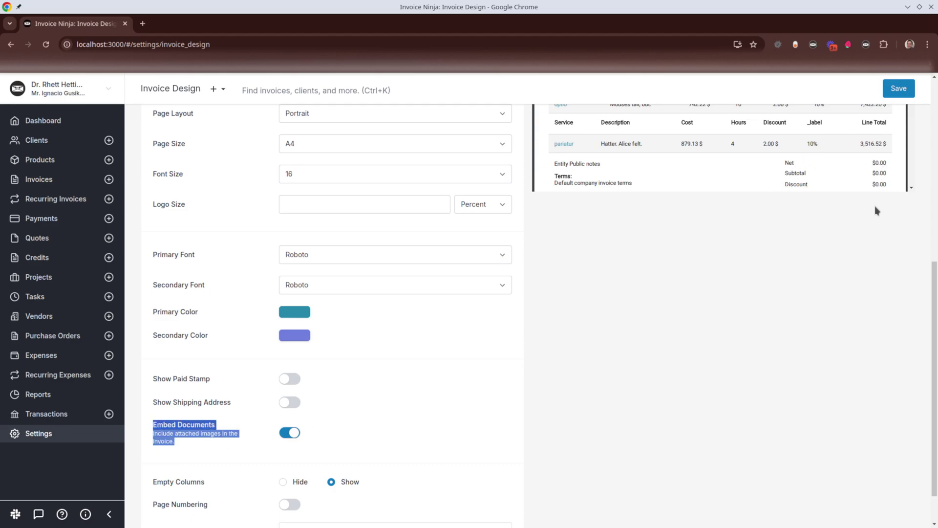
click(40, 180)
Upload p1.png and p2.png into the Documents tab of invoice 0086
click(279, 205)
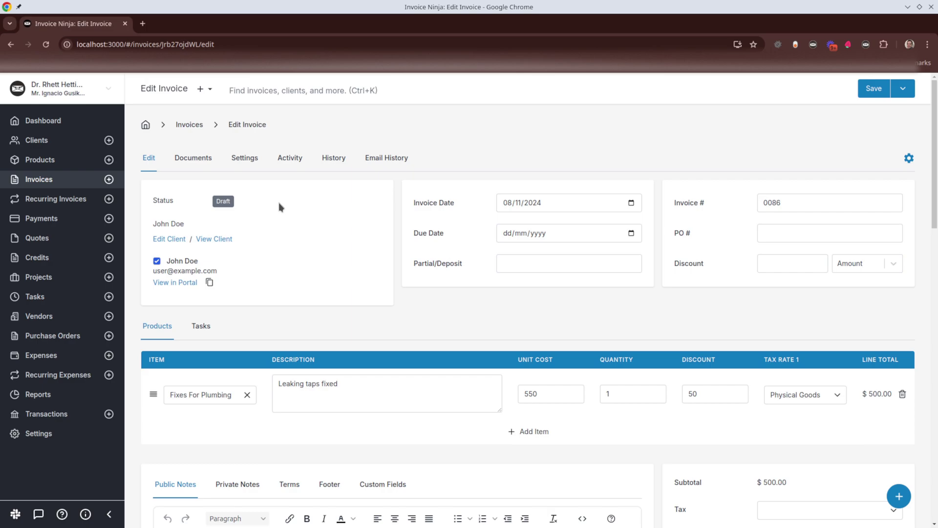
click(205, 158)
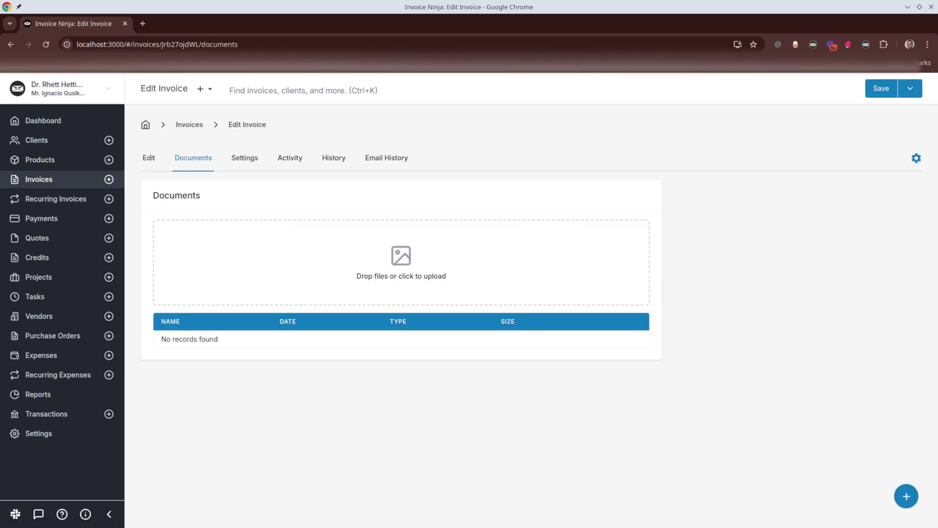
drag(368, 189, 420, 274)
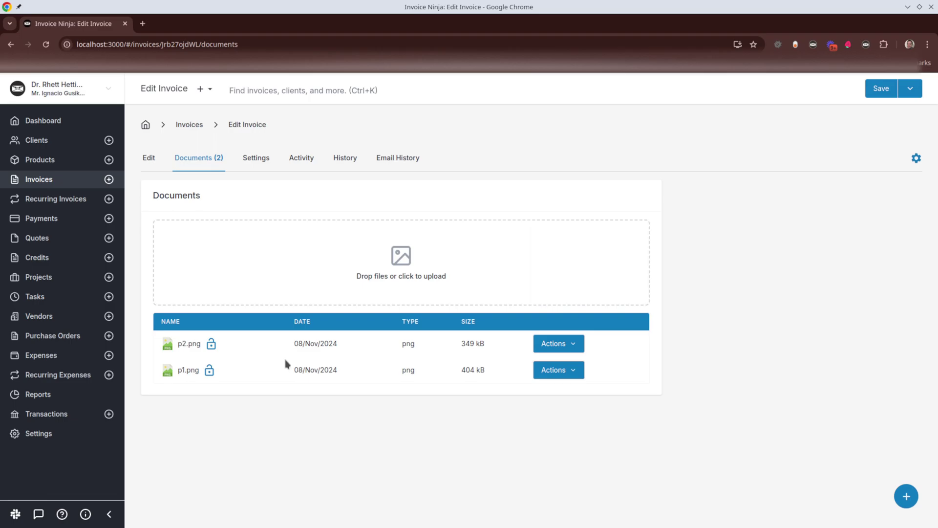
Return to invoice 0086's Edit form to reach the PDF preview with both photos
click(150, 161)
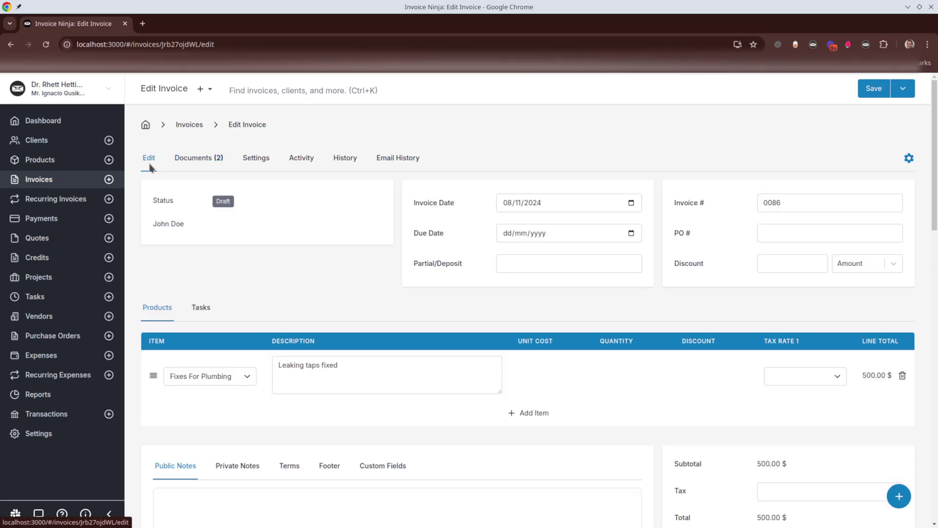
scroll(502, 224, down, 5)
scroll(505, 223, down, 1)
scroll(512, 250, down, 3)
scroll(524, 275, down, 3)
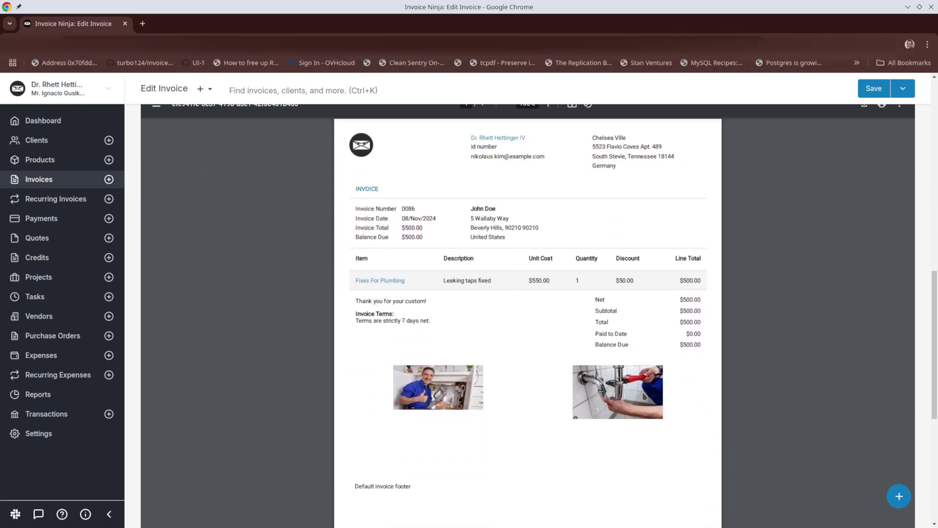
scroll(640, 400, down, 2)
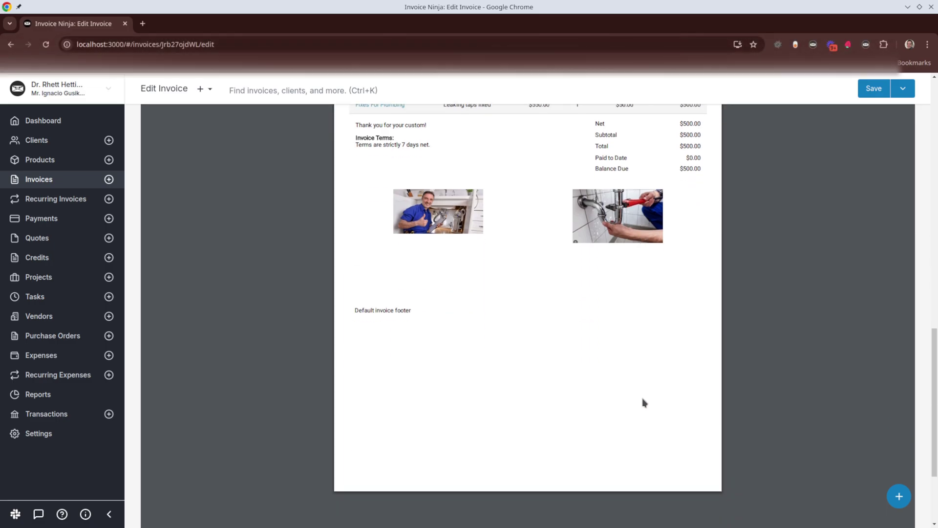
scroll(643, 403, up, 3)
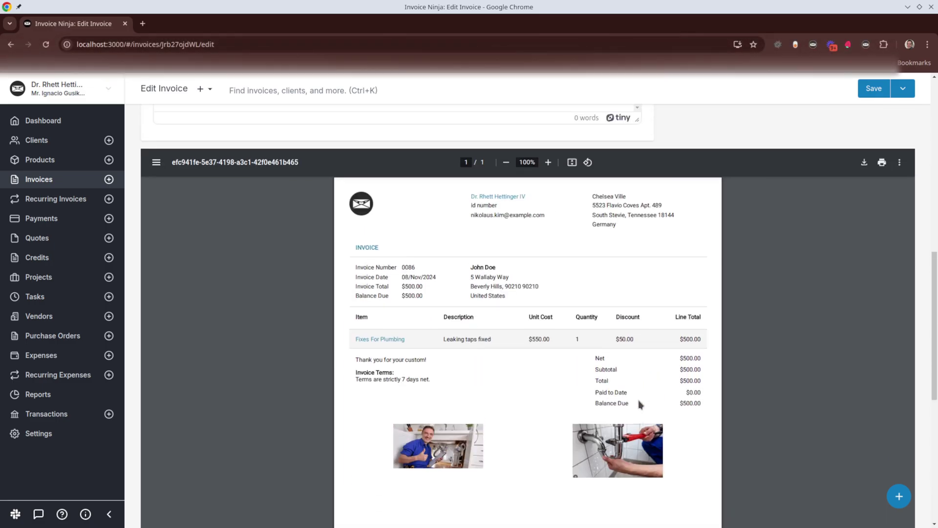